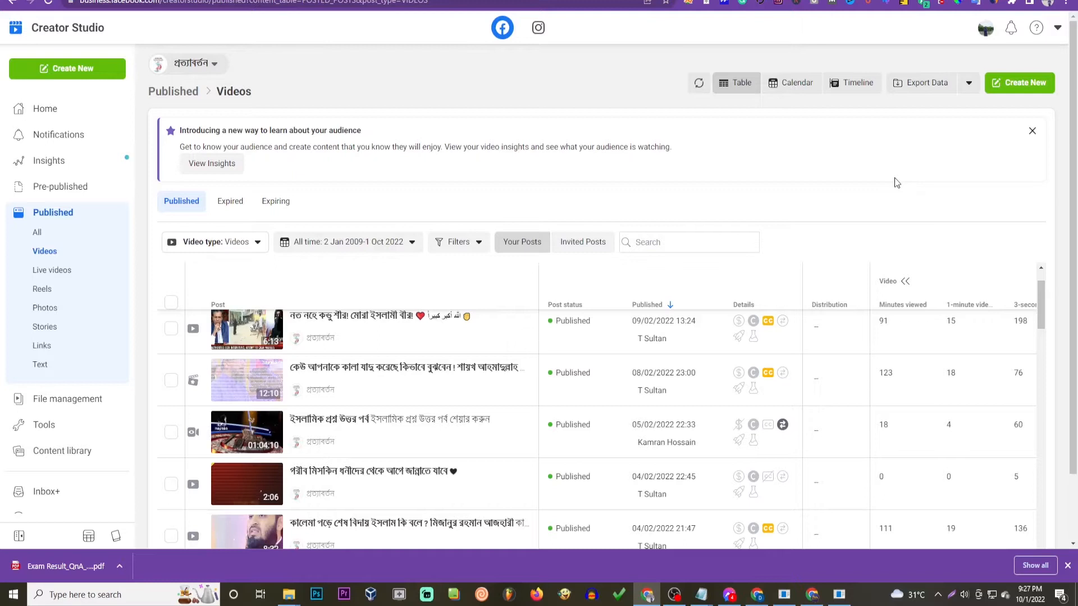
# Look through the Page's list of published videos
pyautogui.moveTo(794, 330)
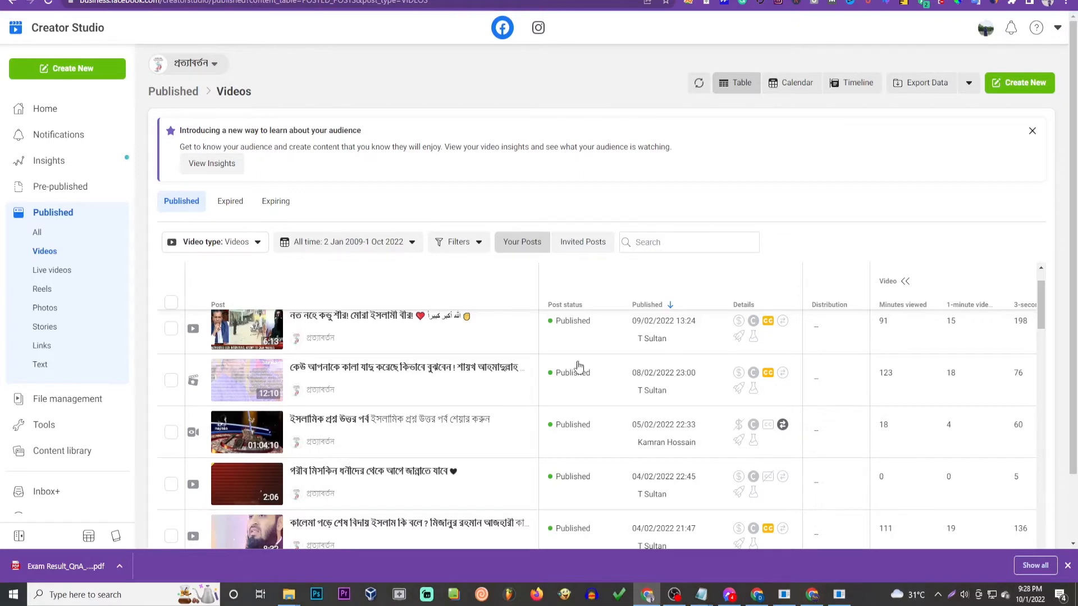
pyautogui.scroll(-3, 565, 407)
pyautogui.scroll(-1, 564, 408)
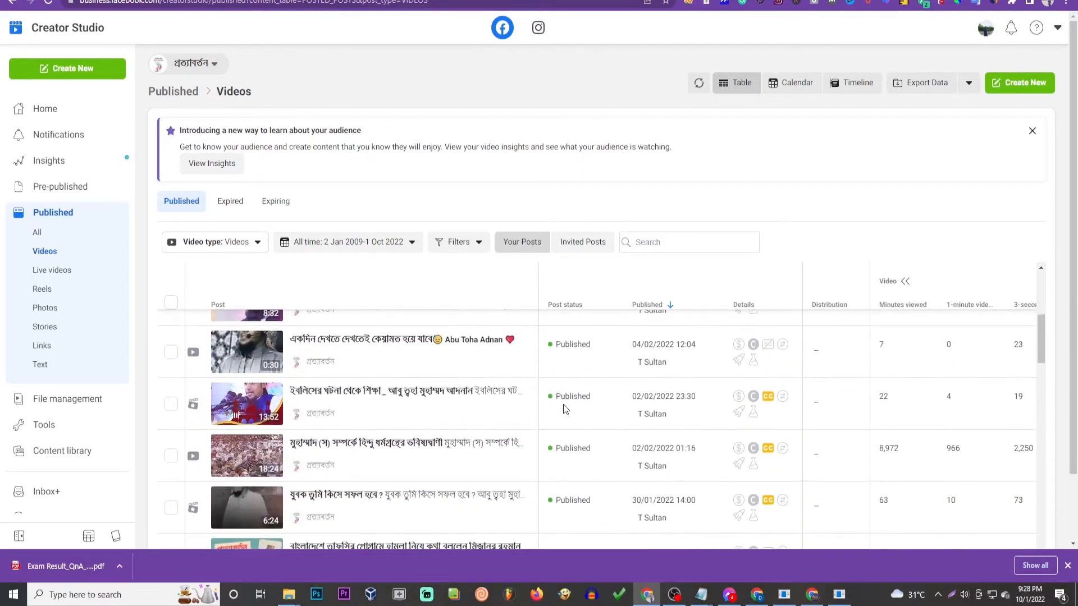
pyautogui.scroll(-4, 564, 404)
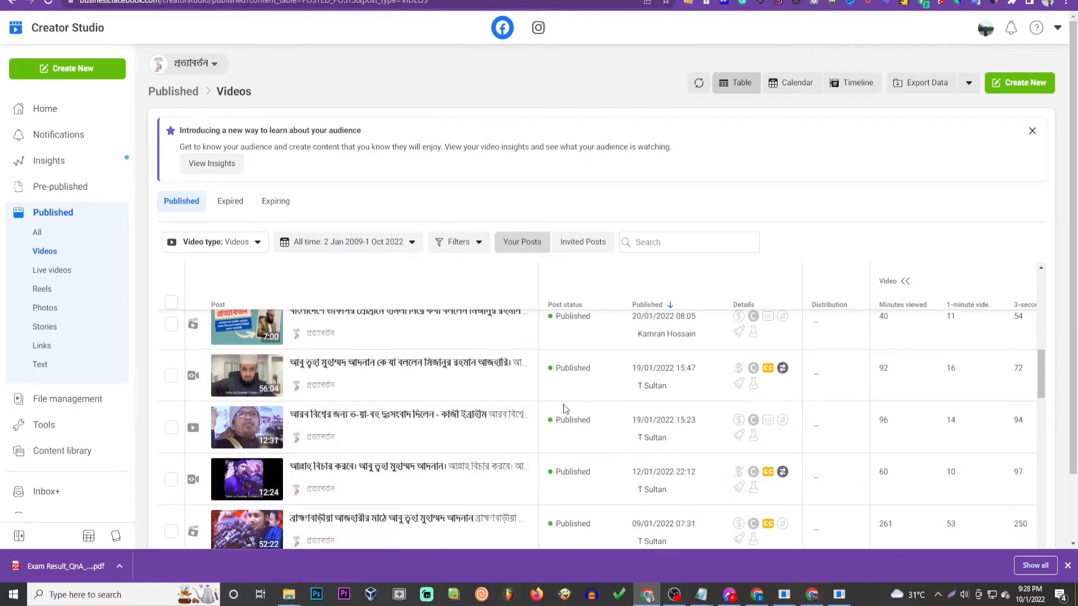
pyautogui.scroll(5, 564, 403)
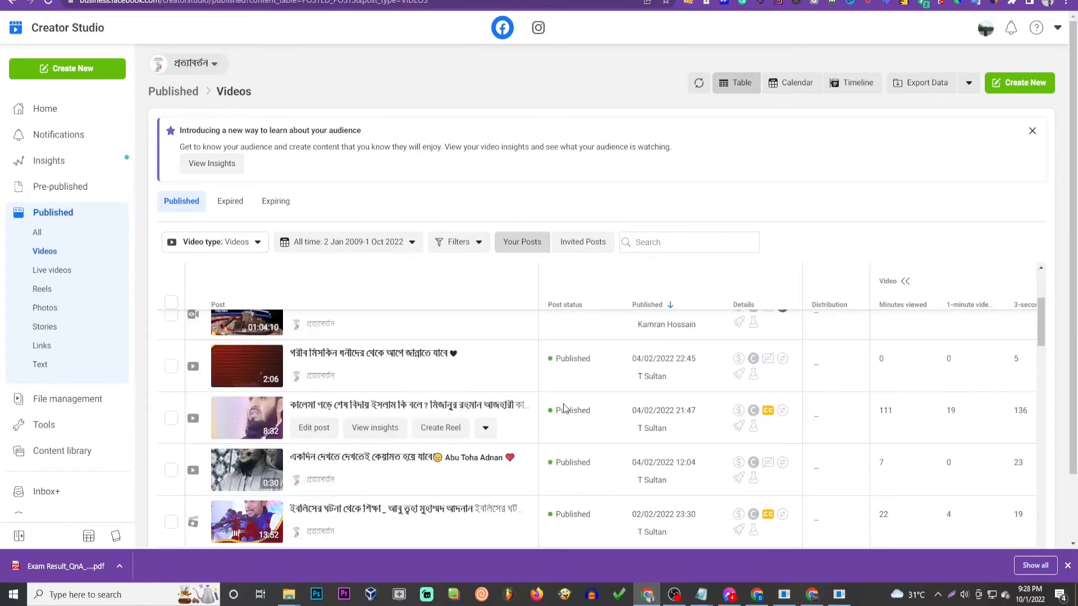
# Look through the Content library, File management, Published posts and Creative tools sound collection sections
pyautogui.click(49, 112)
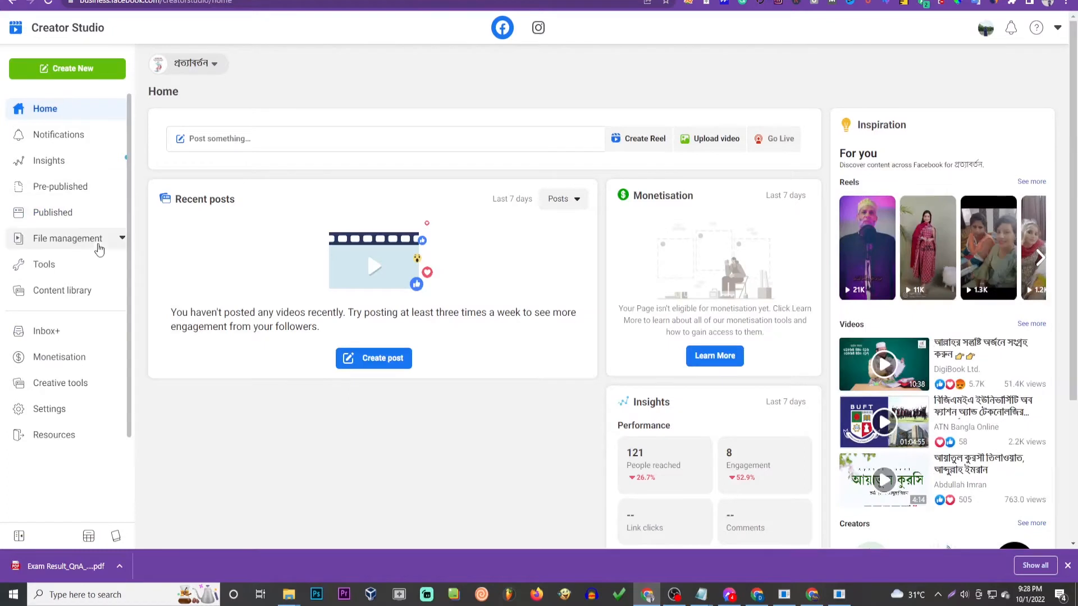
pyautogui.click(91, 293)
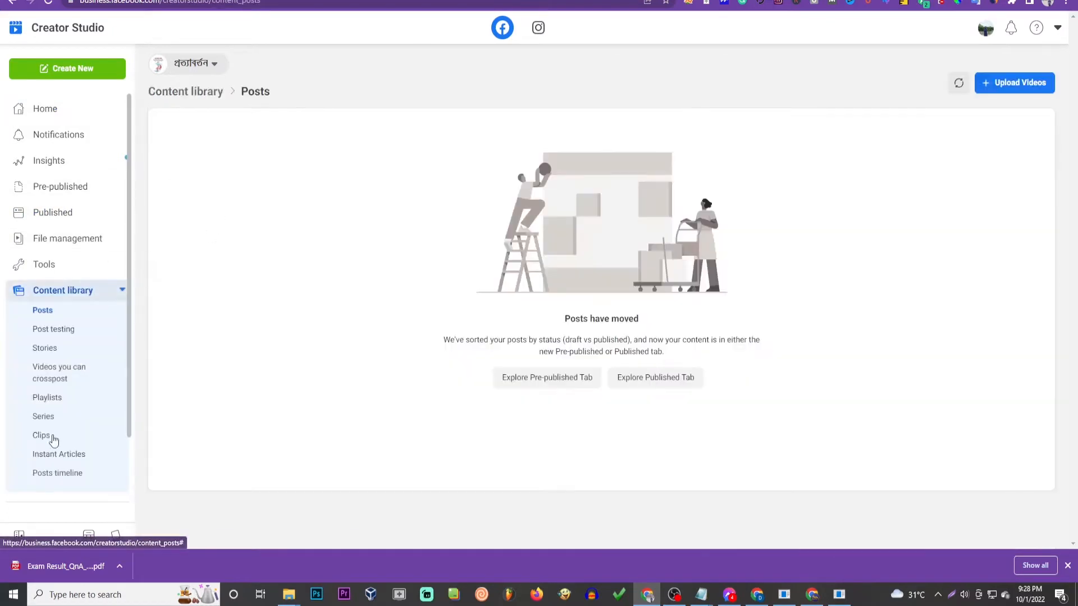
pyautogui.click(61, 476)
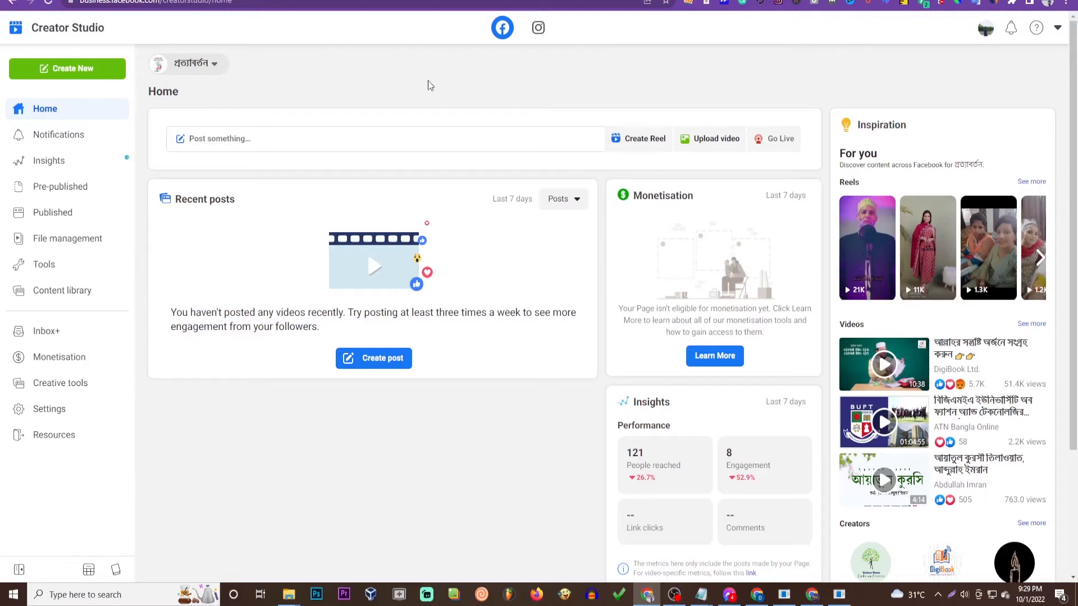
pyautogui.click(92, 293)
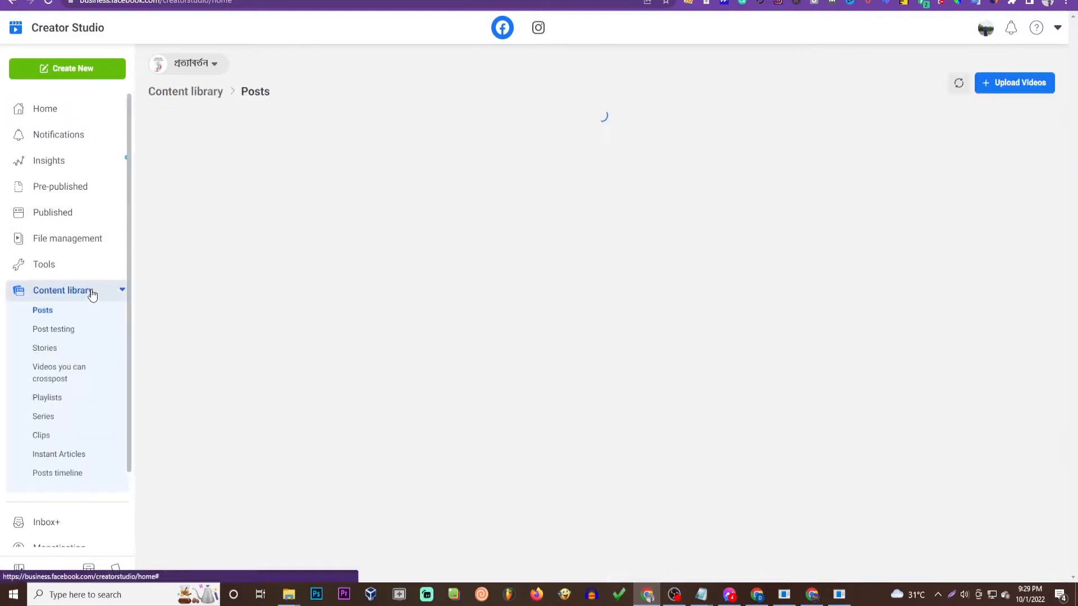
pyautogui.click(102, 239)
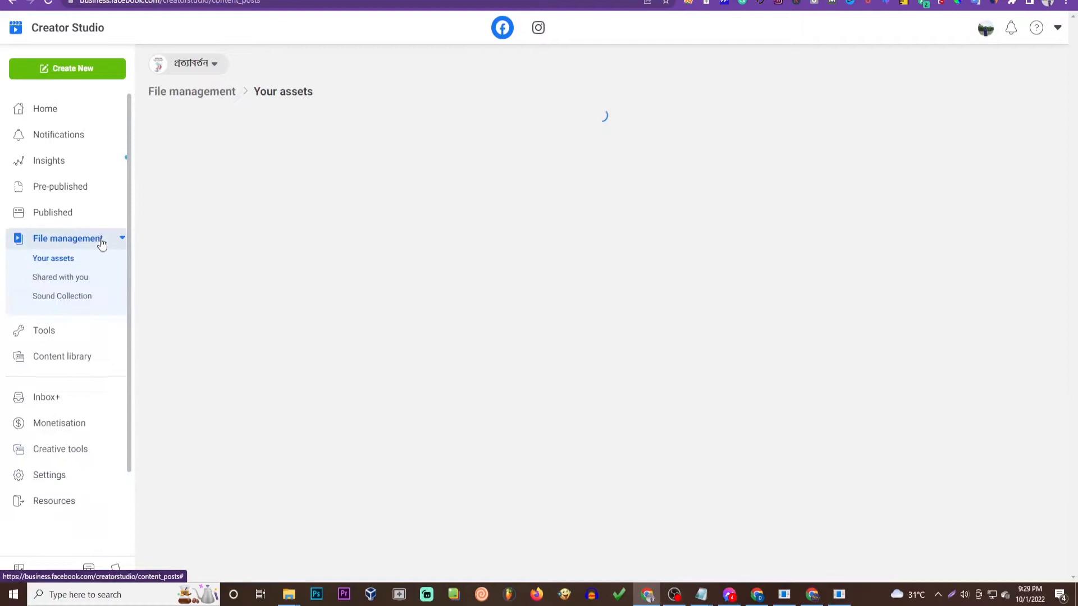
pyautogui.click(81, 215)
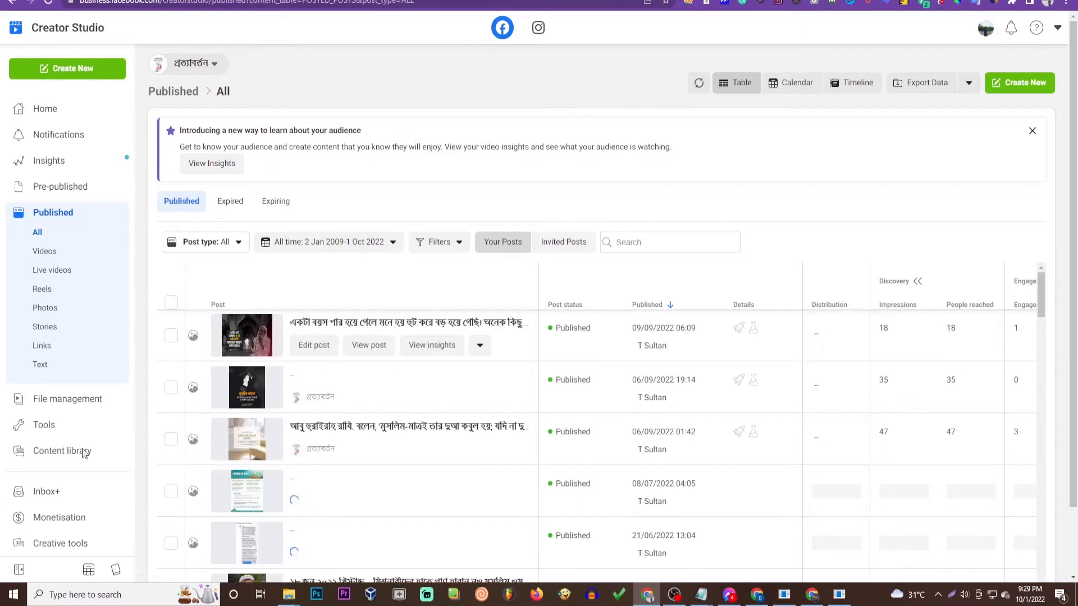
pyautogui.scroll(-1, 101, 459)
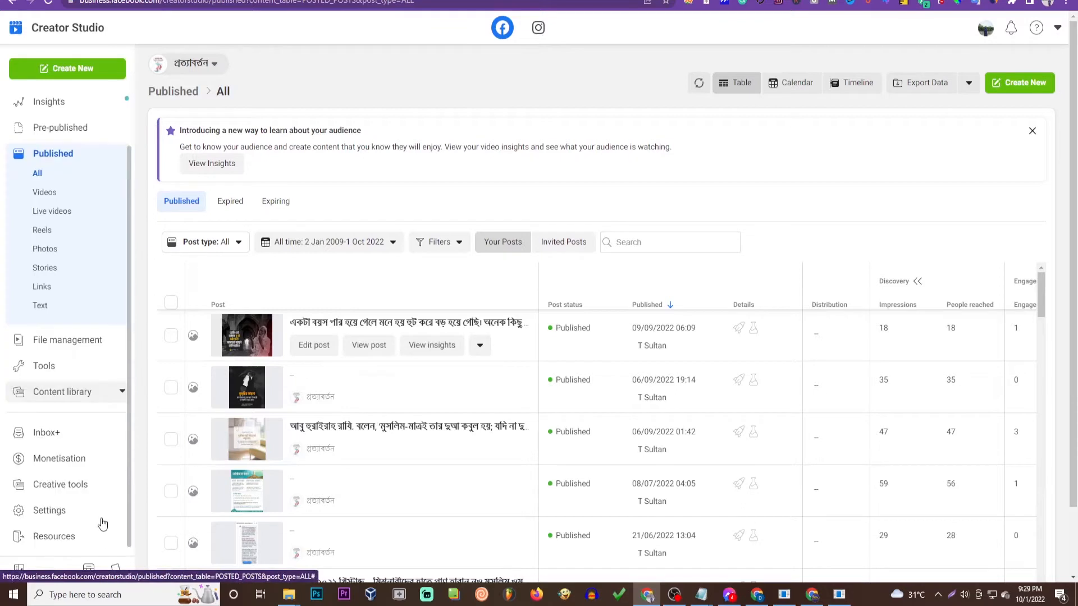
pyautogui.click(102, 488)
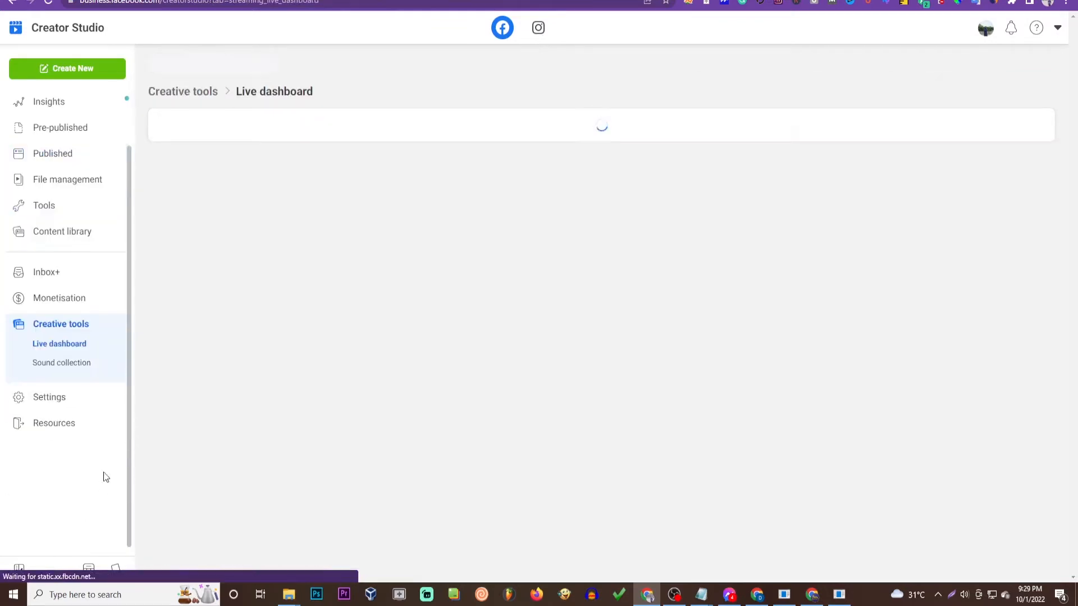
pyautogui.click(78, 364)
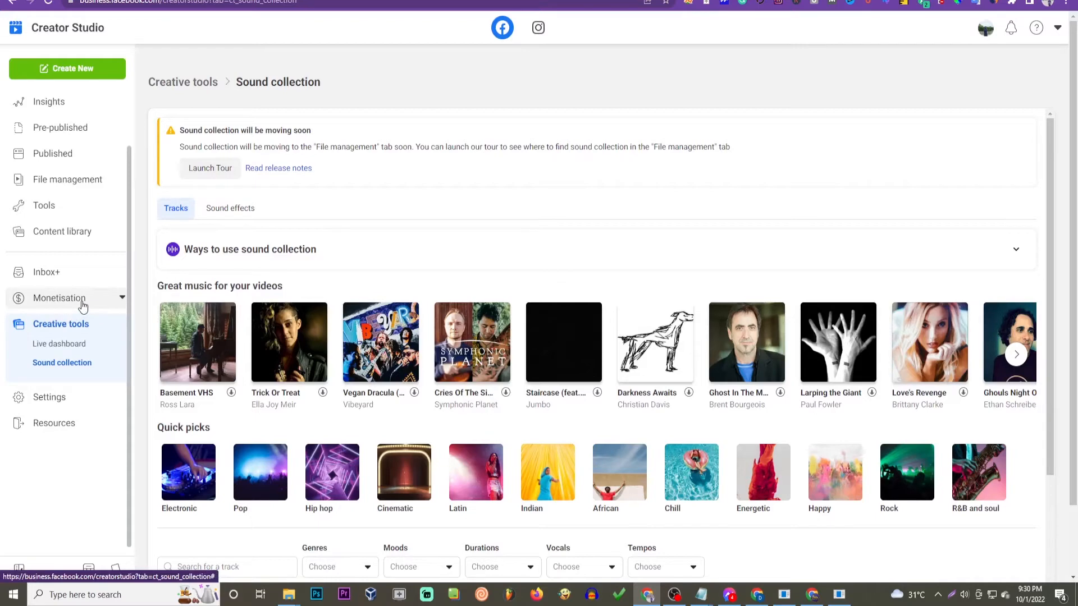
pyautogui.click(95, 240)
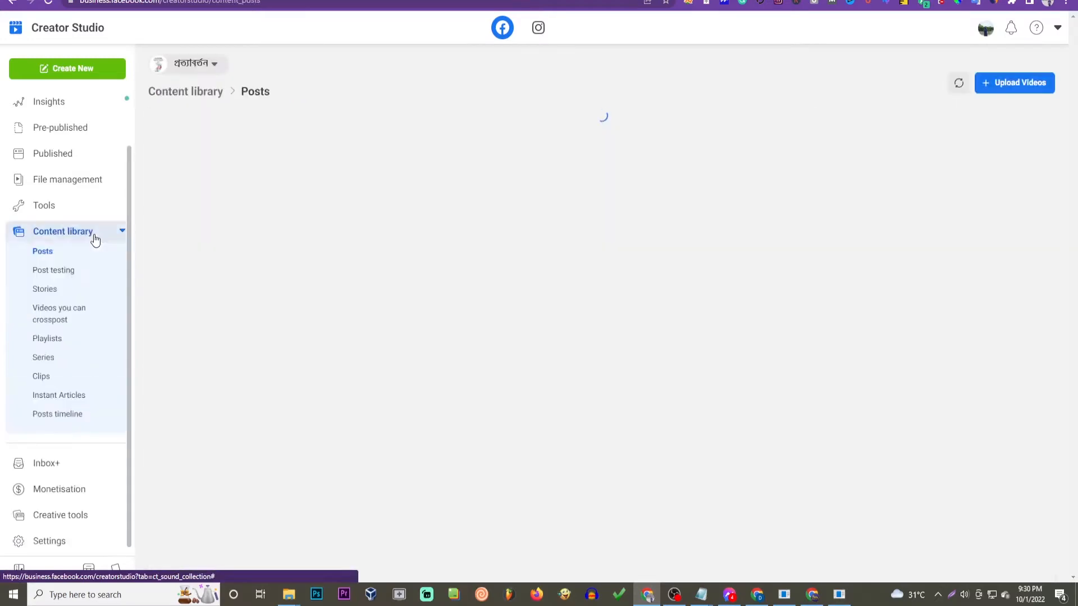
# Open the monetisation policy issues and read the recent violation about limited originality of content
pyautogui.click(79, 488)
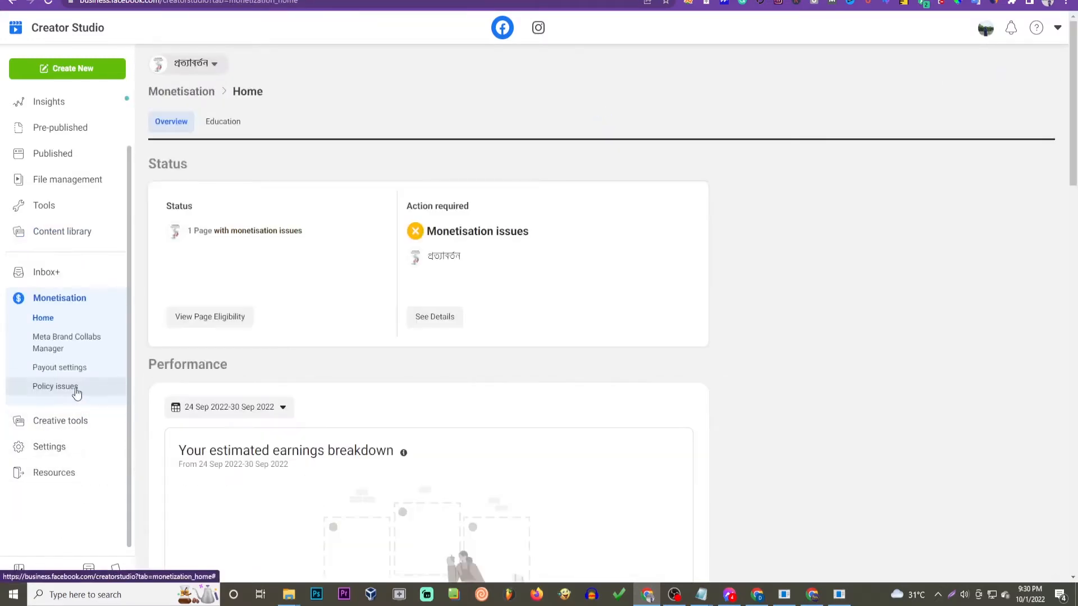
pyautogui.click(74, 388)
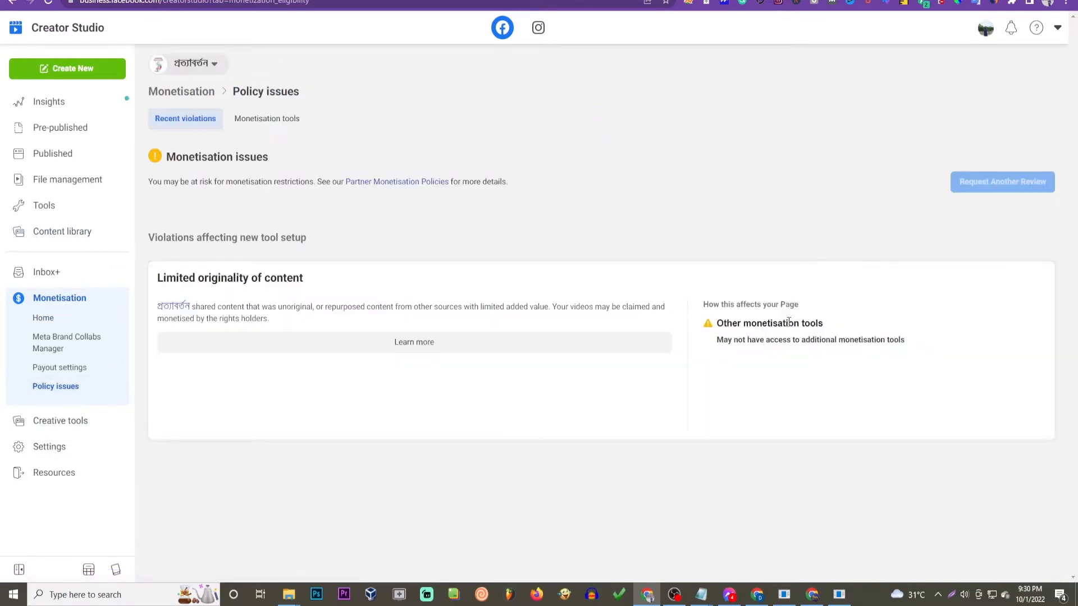
pyautogui.click(259, 119)
pyautogui.click(204, 123)
pyautogui.moveTo(218, 306); pyautogui.dragTo(320, 306)
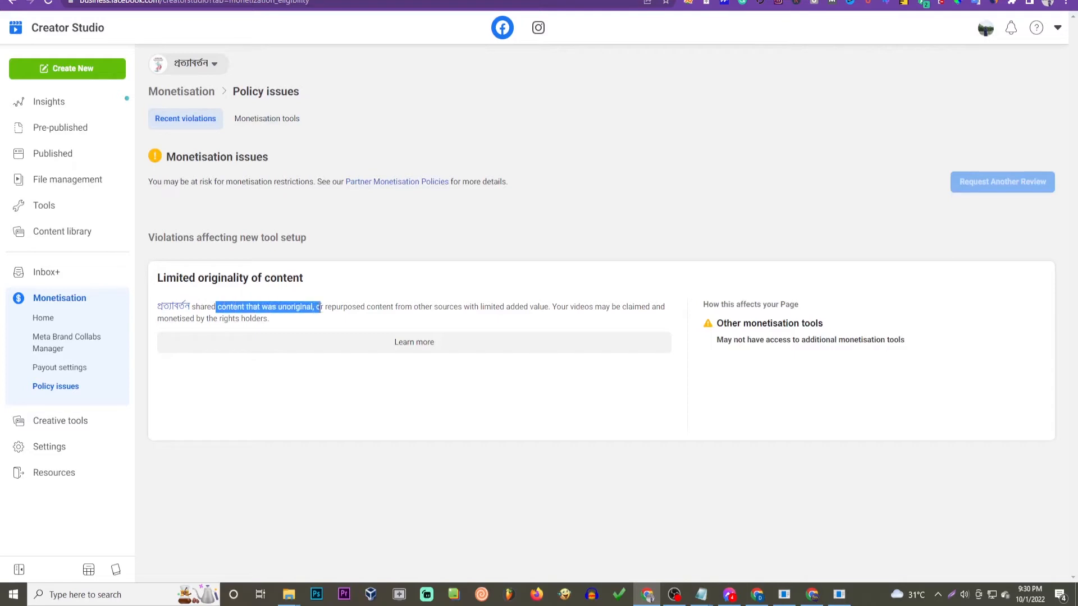
pyautogui.click(318, 304)
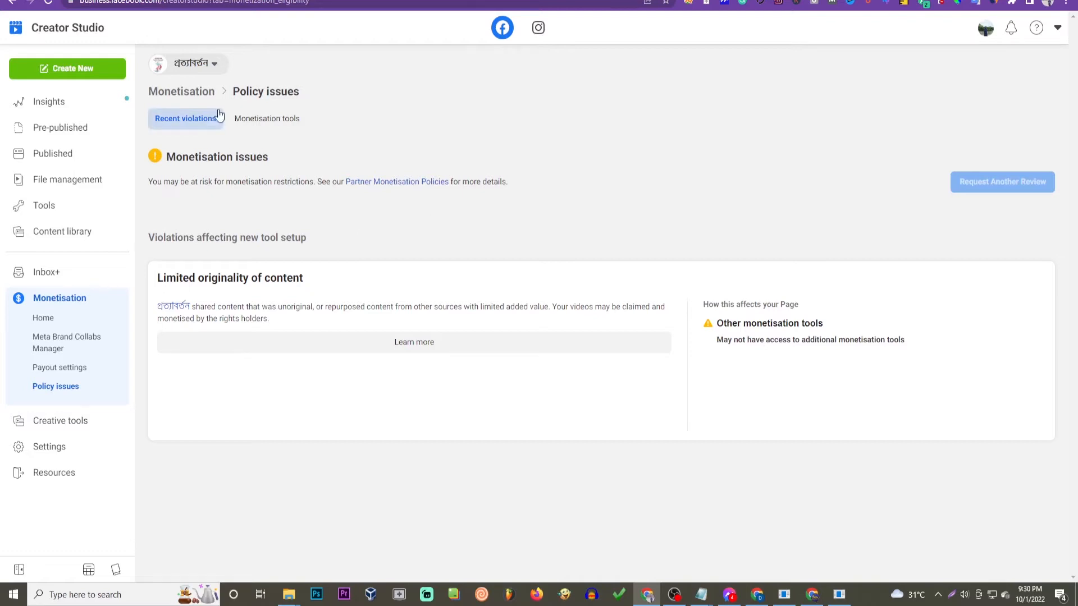
# Open the monetisation tools information from the policy issues and read the "Apply for Monetization Tools" help article
pyautogui.click(244, 119)
pyautogui.click(600, 380)
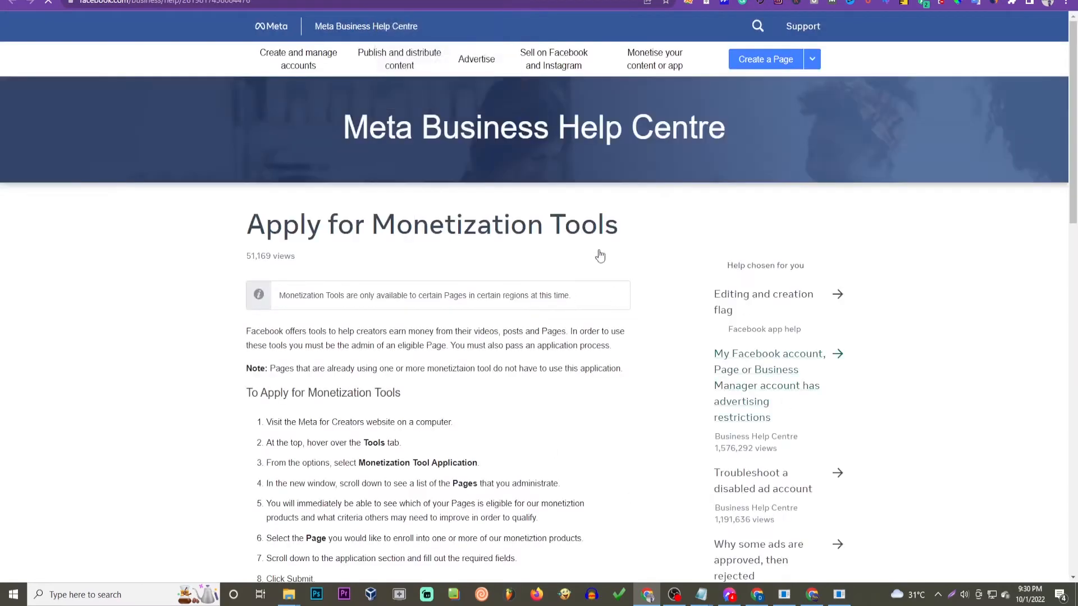
pyautogui.scroll(-5, 581, 288)
pyautogui.scroll(-4, 592, 275)
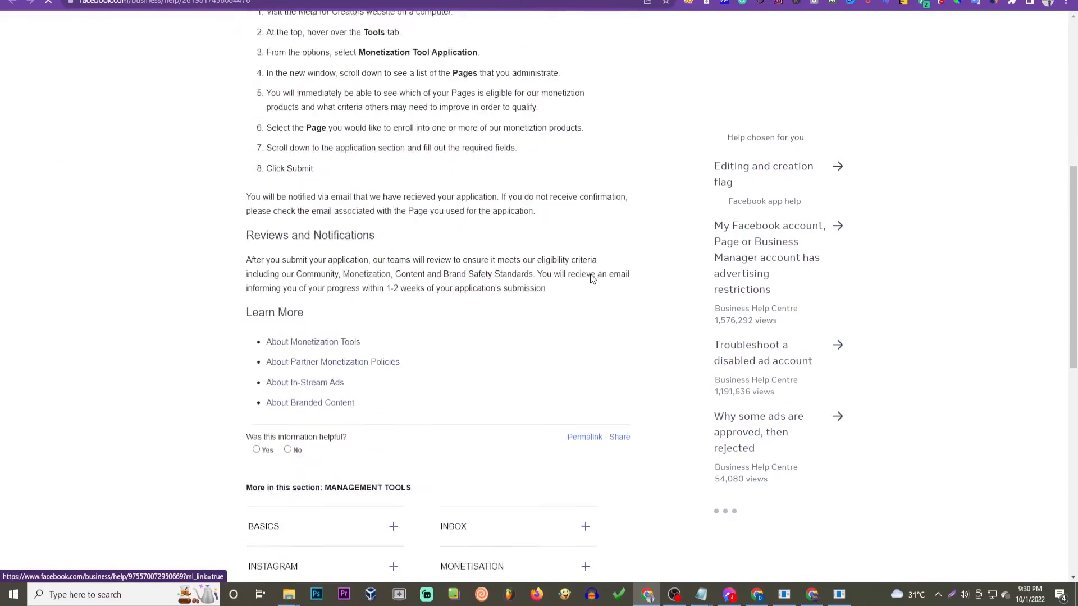
pyautogui.scroll(7, 590, 266)
pyautogui.scroll(-2, 621, 301)
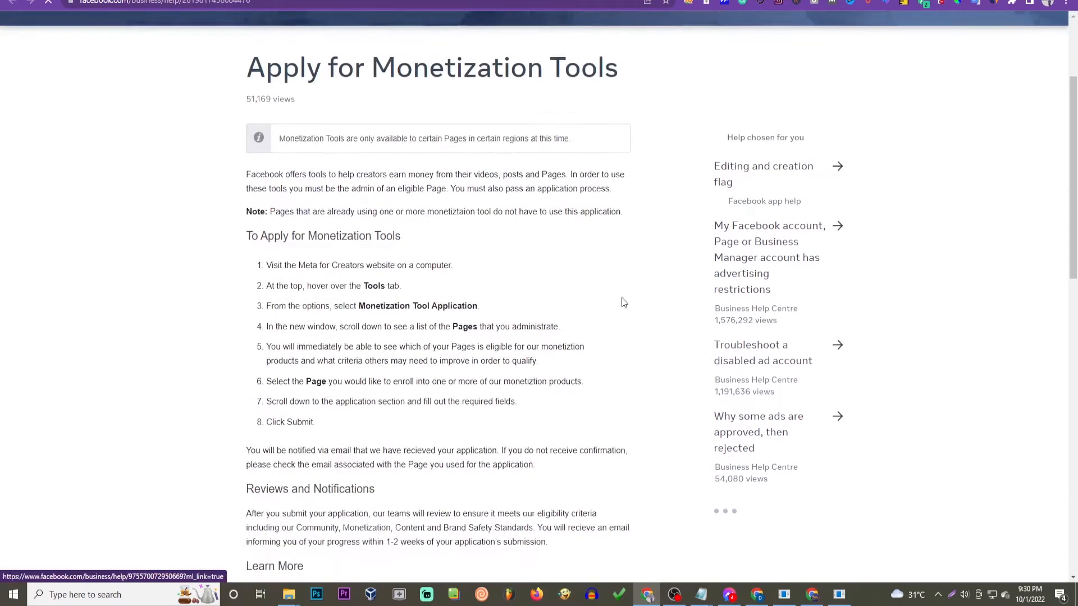
pyautogui.click(668, 0)
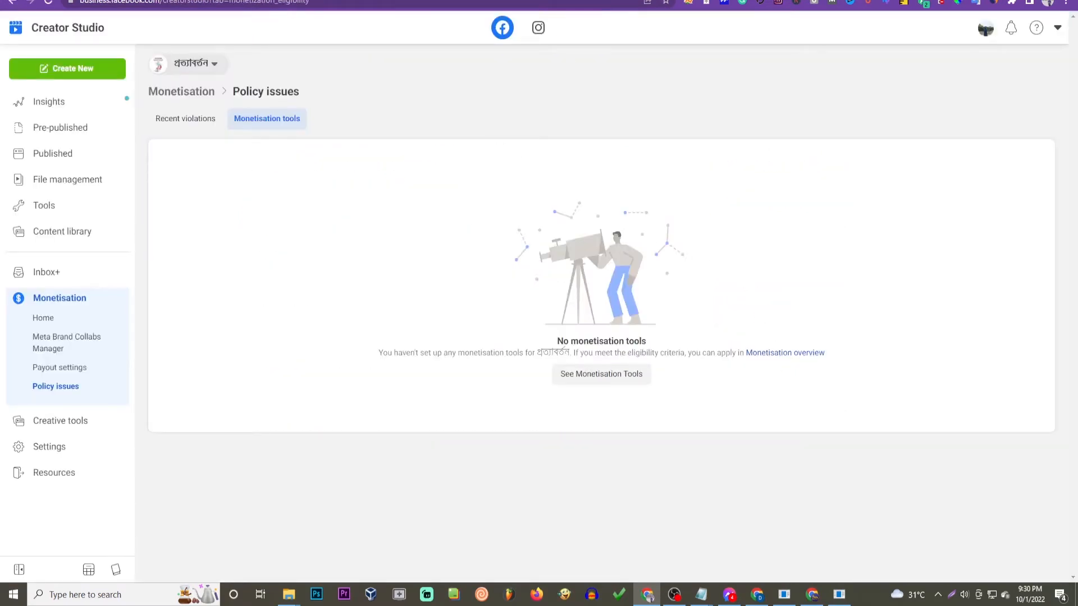
pyautogui.click(538, 0)
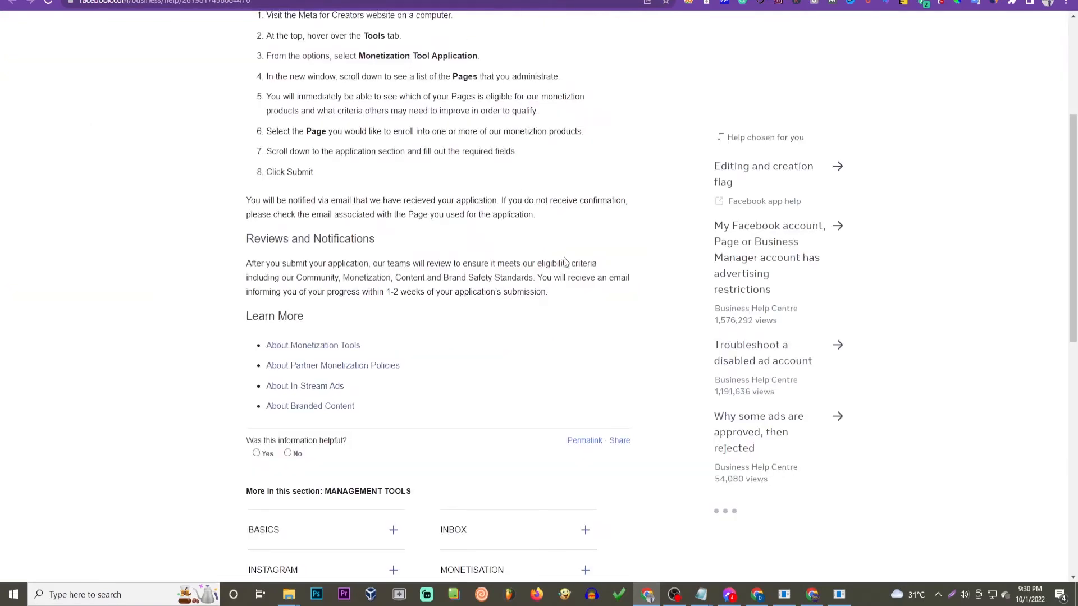
pyautogui.scroll(2, 563, 259)
pyautogui.scroll(-3, 557, 223)
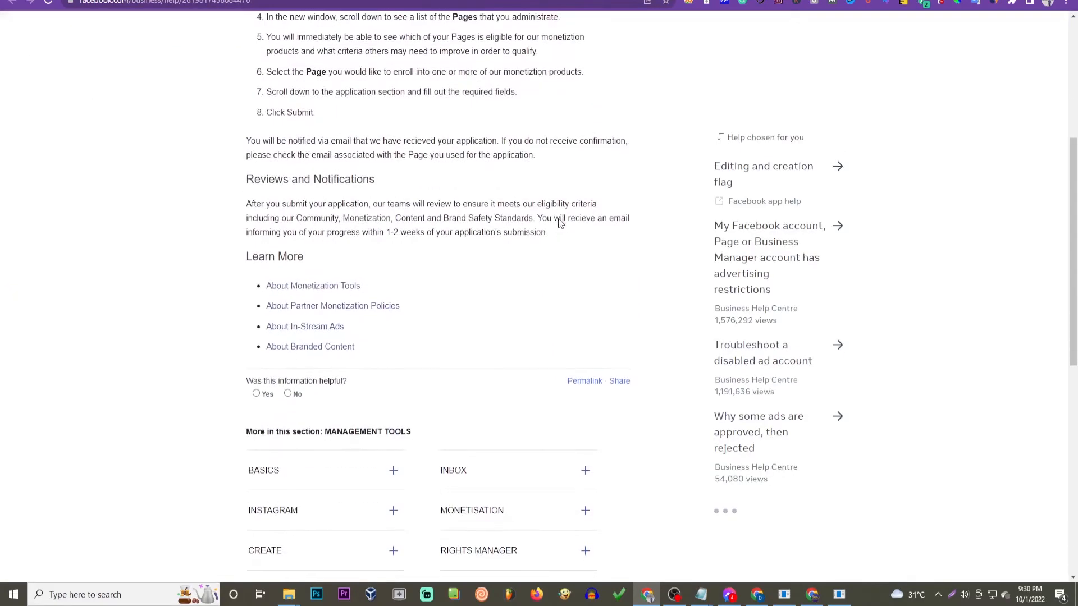
pyautogui.scroll(1, 570, 180)
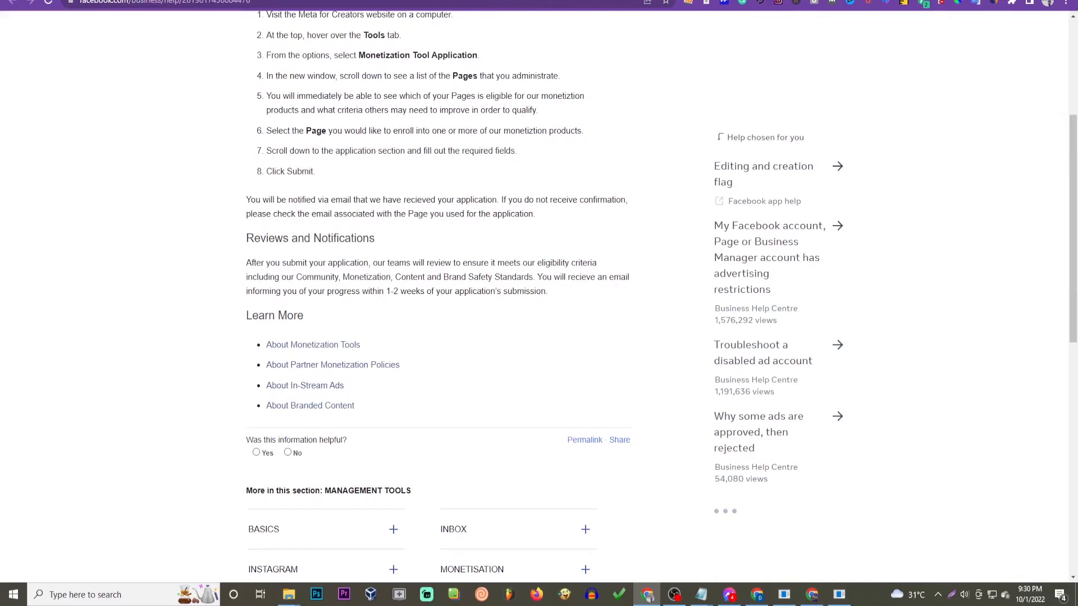
# Return to the recent violations and save a screenshot of the whole policy issues page as the JPEG file Screenshot_2.jpg
pyautogui.hotkey('ctrl', 'shift', 'Tab')
pyautogui.click(185, 119)
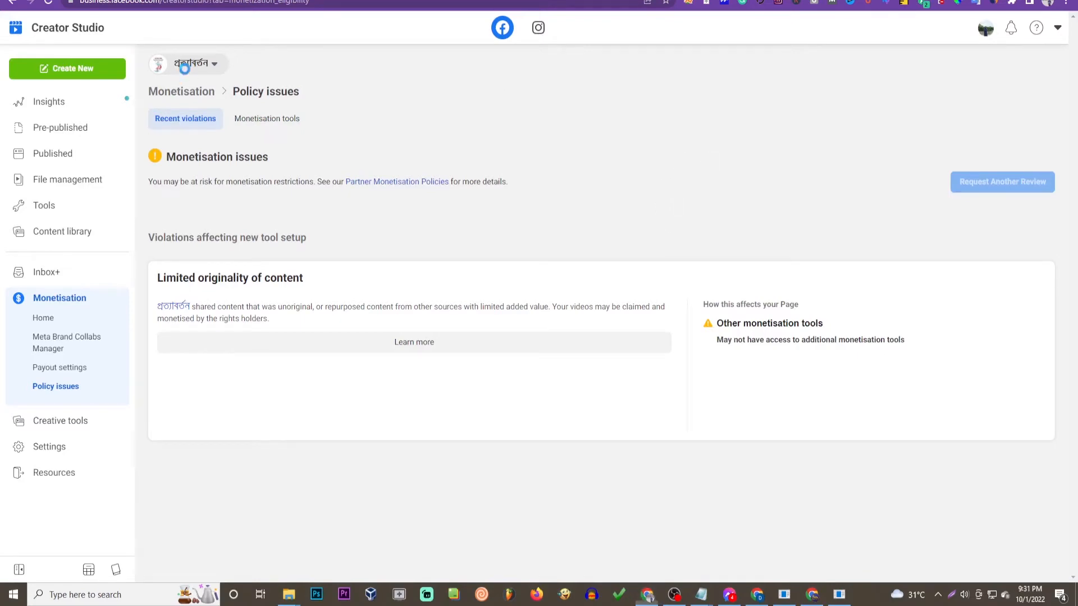
pyautogui.press('Print')
pyautogui.moveTo(9, 11); pyautogui.dragTo(1073, 576)
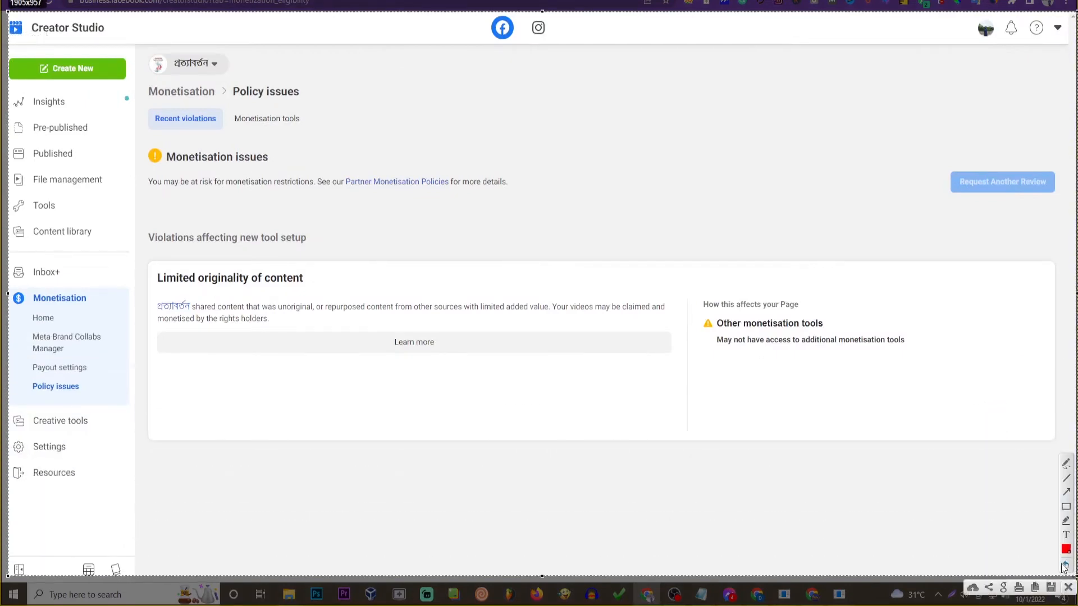
pyautogui.click(1066, 492)
pyautogui.click(1050, 588)
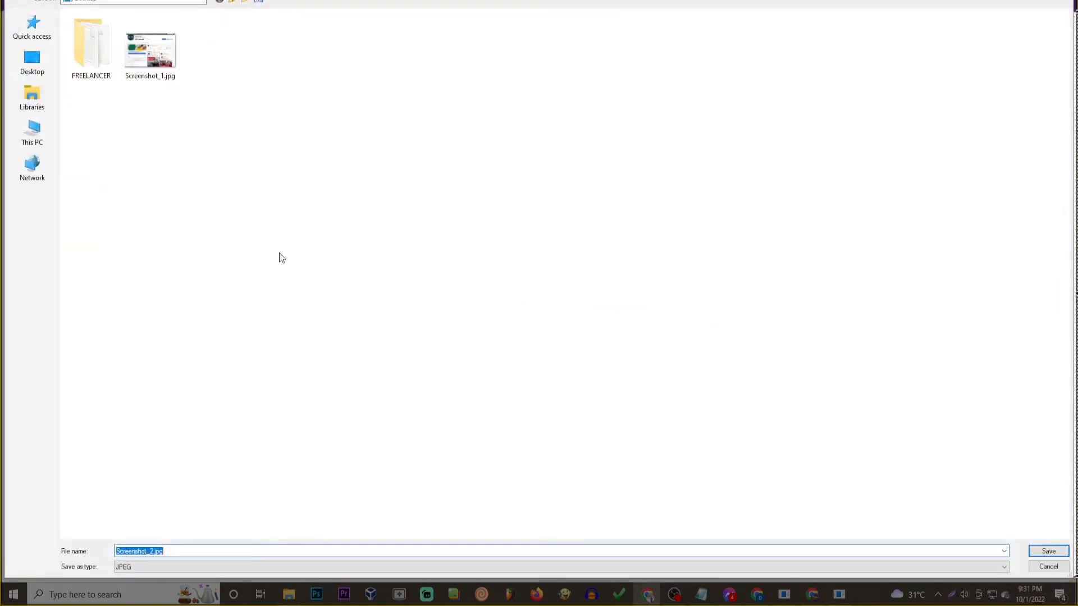
pyautogui.press('Return')
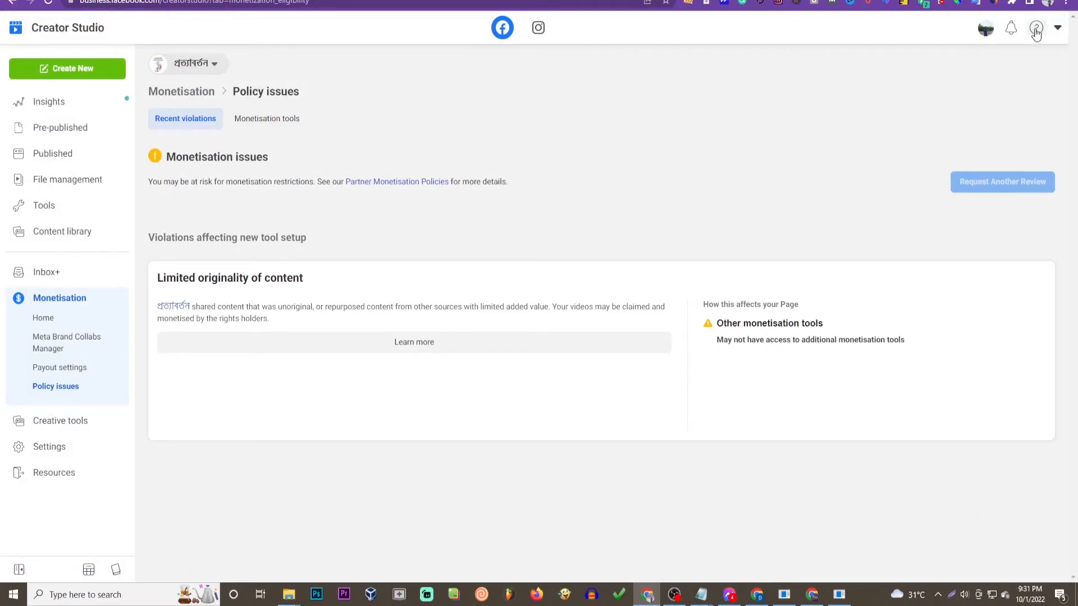
# Open the Creator Studio feedback form for reporting a problem and mark the feedback as being about Facebook
pyautogui.click(1036, 30)
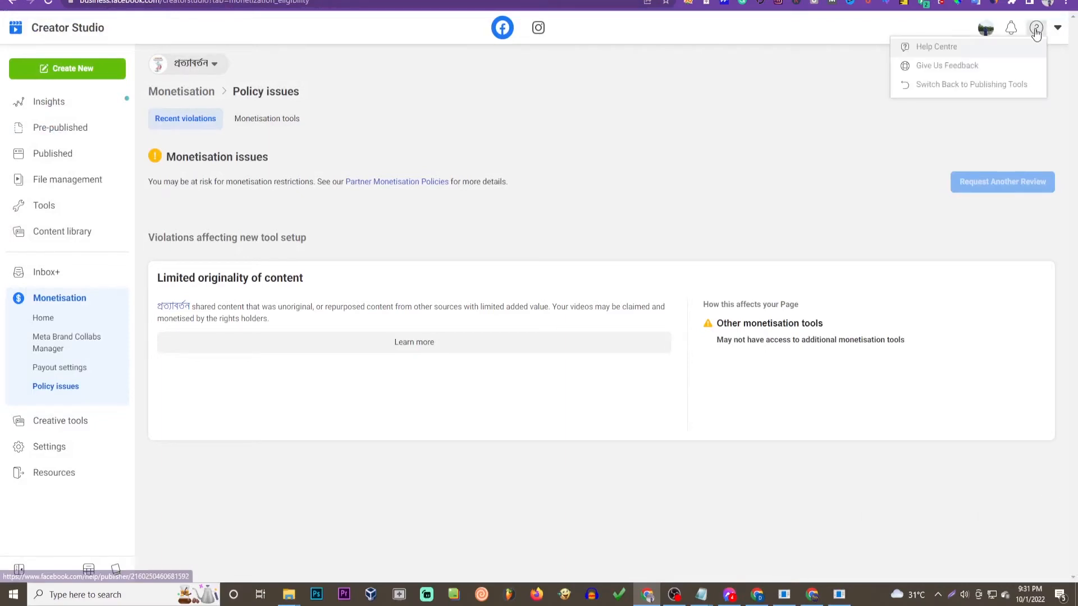
pyautogui.click(986, 67)
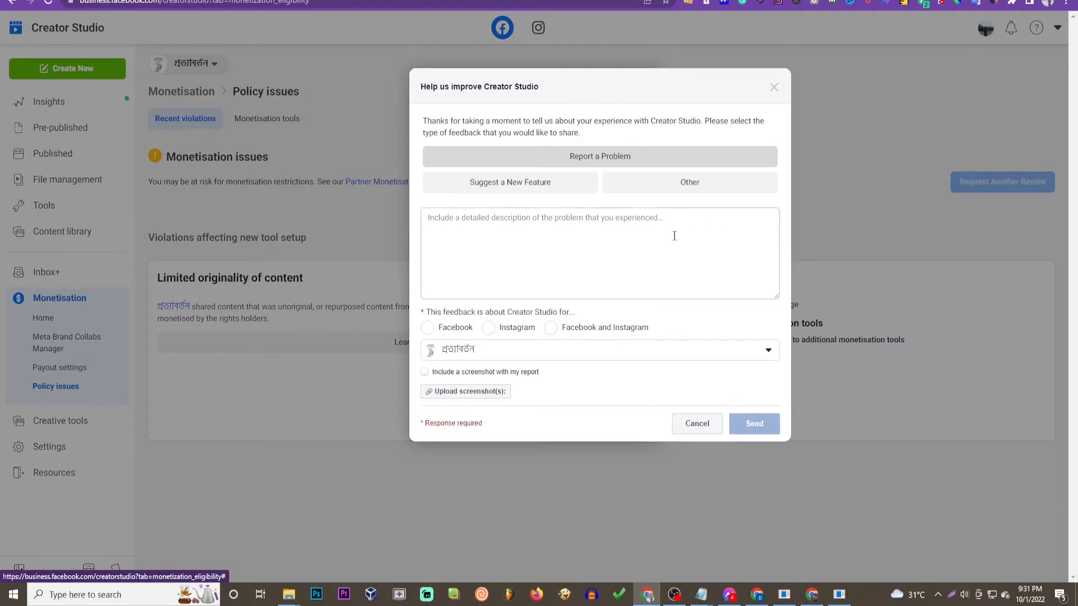
pyautogui.click(682, 242)
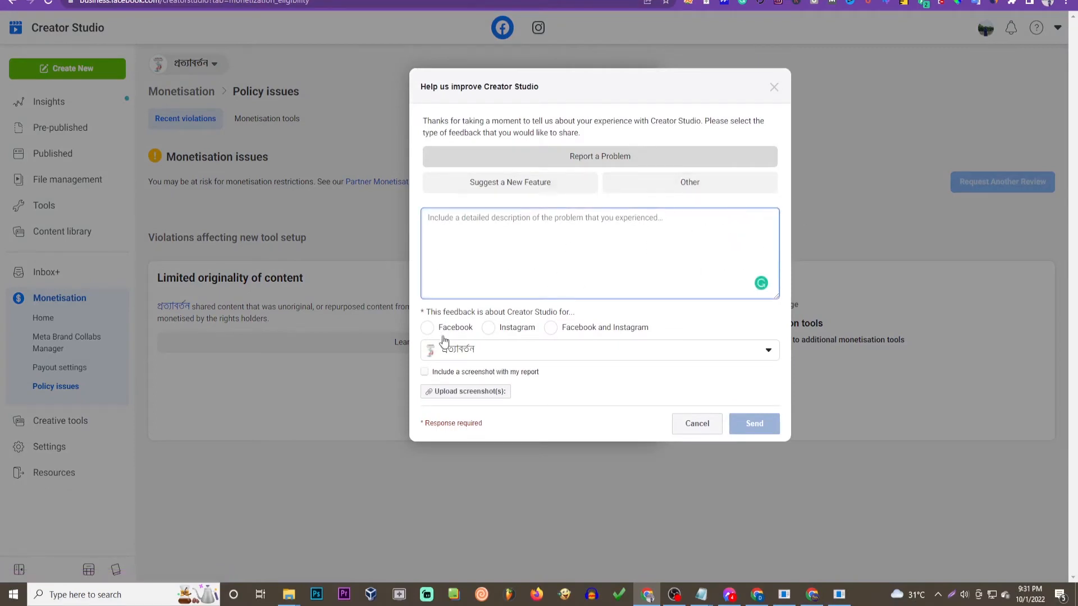
pyautogui.click(427, 327)
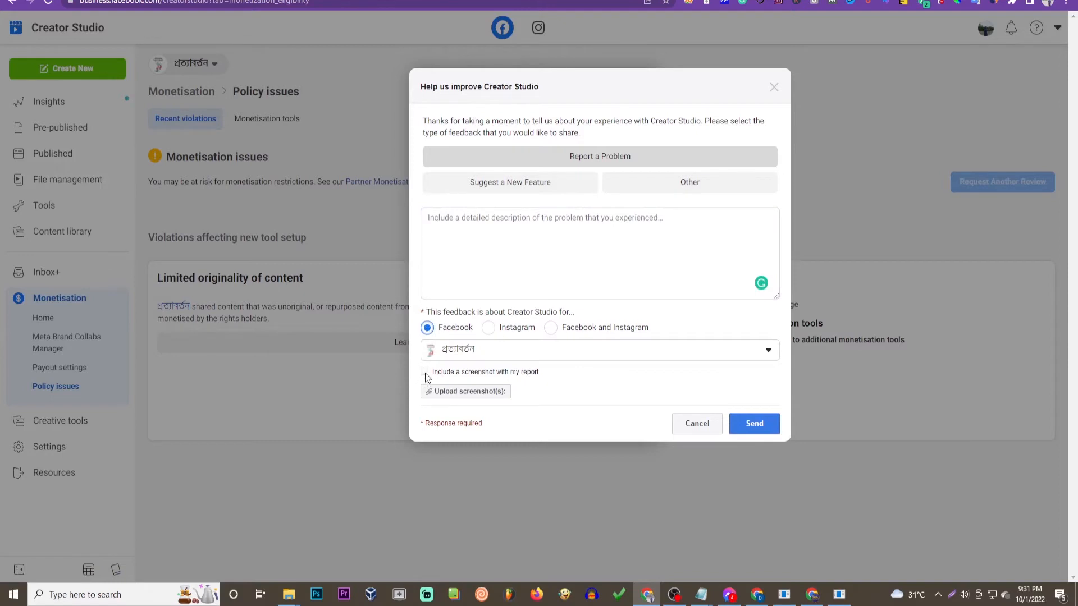
# Copy the prepared message to the Facebook team from the untitled Notepad note into the feedback form as the problem description
pyautogui.click(525, 220)
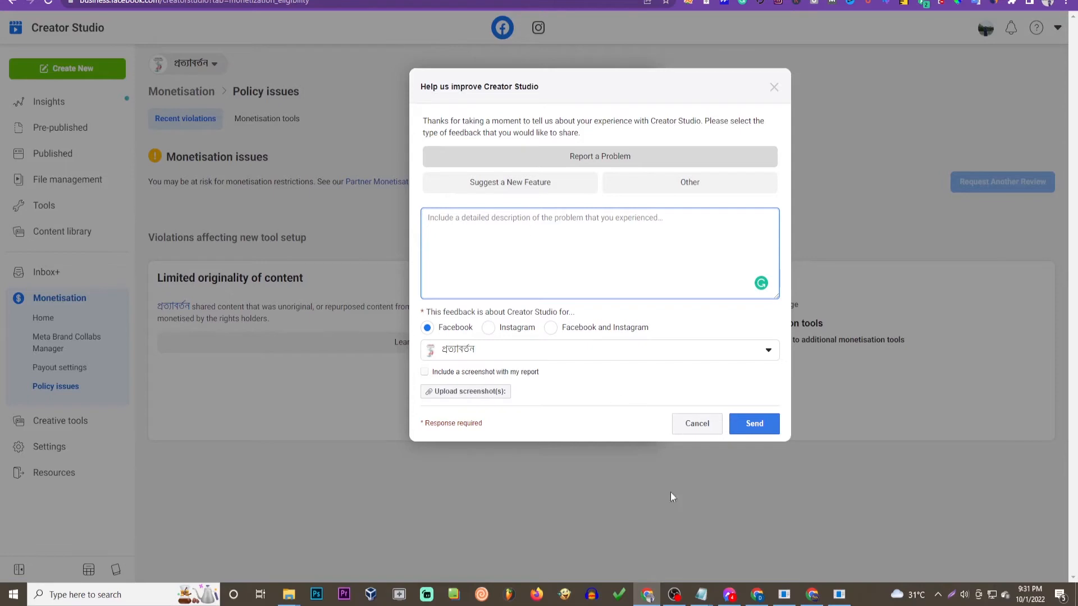
pyautogui.click(703, 598)
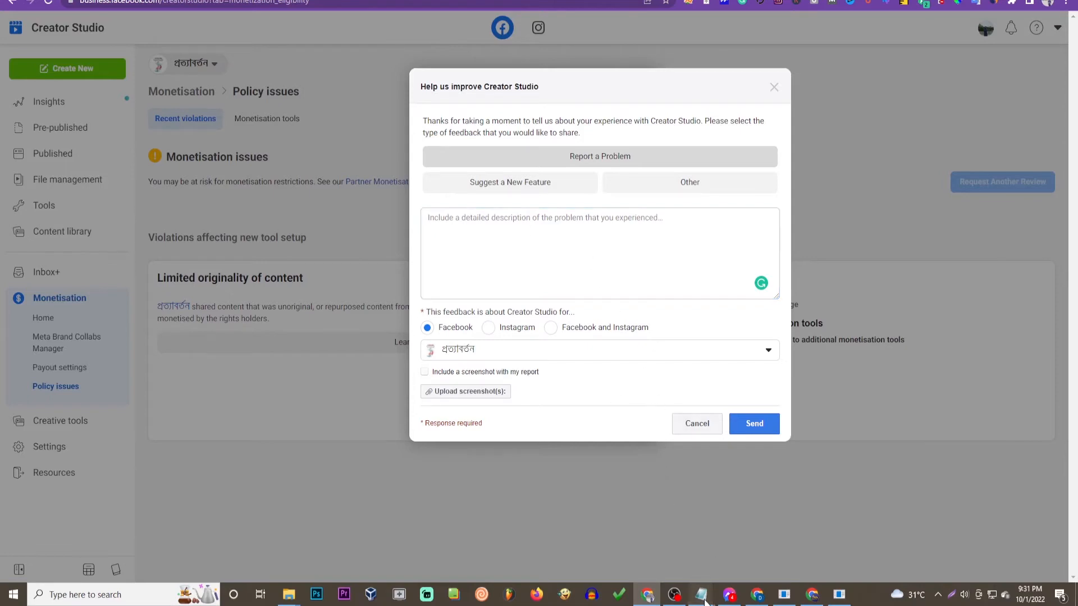
pyautogui.click(752, 538)
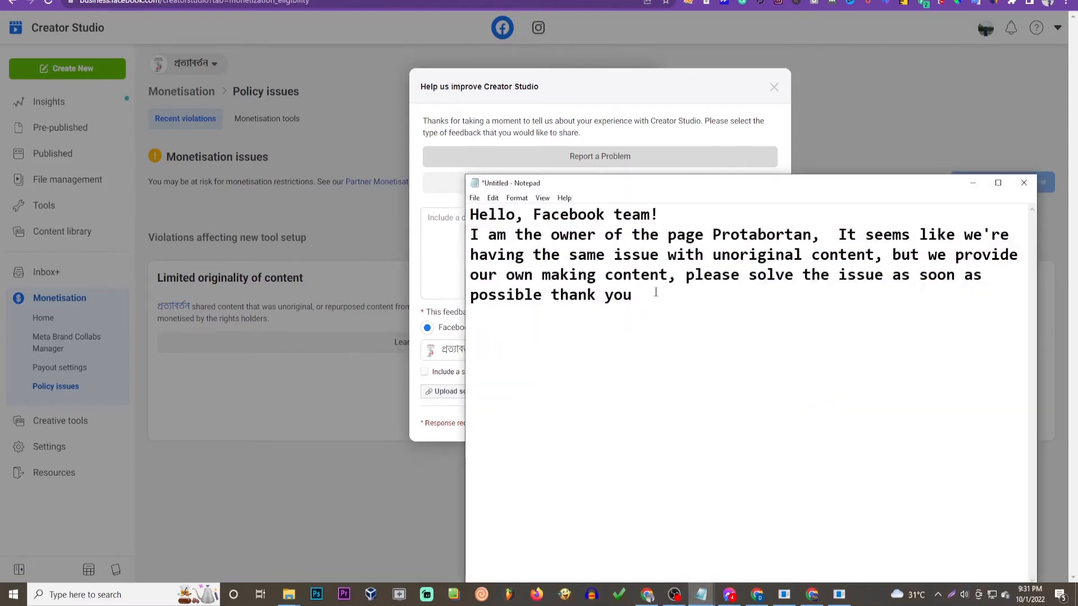
pyautogui.hotkey('ctrl', 'a')
pyautogui.hotkey('ctrl', 'c')
pyautogui.click(972, 182)
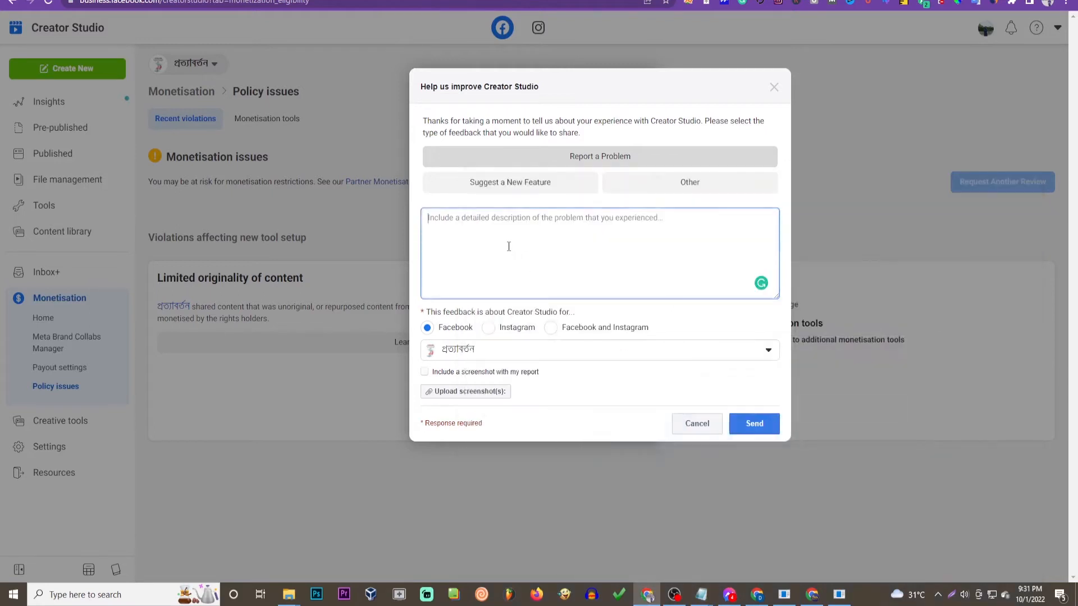
pyautogui.hotkey('ctrl', 'v')
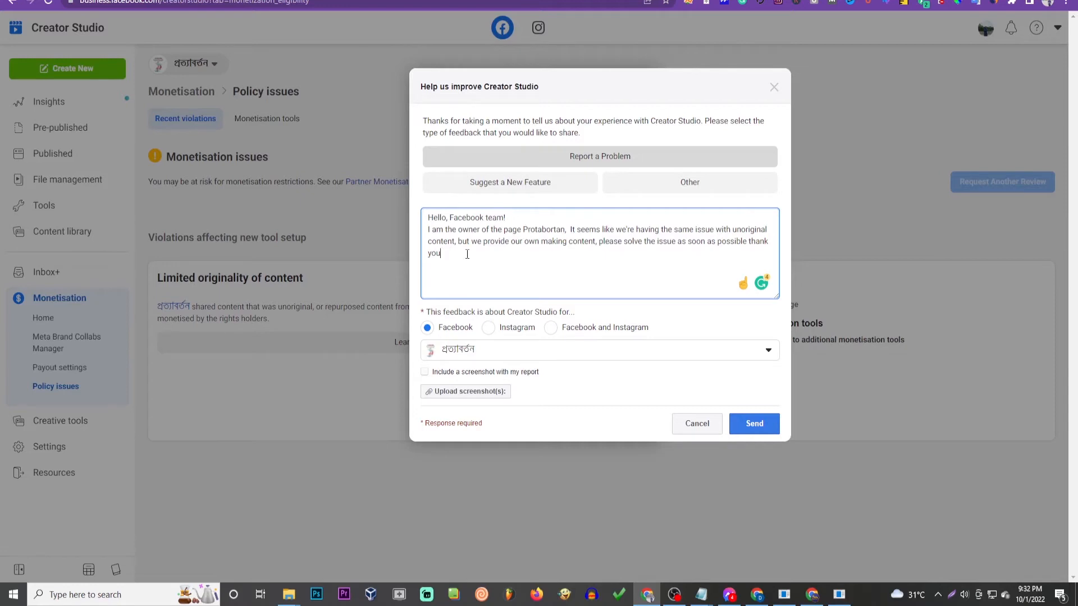
pyautogui.doubleClick(532, 230)
pyautogui.click(578, 230)
pyautogui.click(547, 258)
# Attach Screenshot_2.jpg from the Desktop to the feedback report and include a screenshot of the current page as well
pyautogui.click(443, 392)
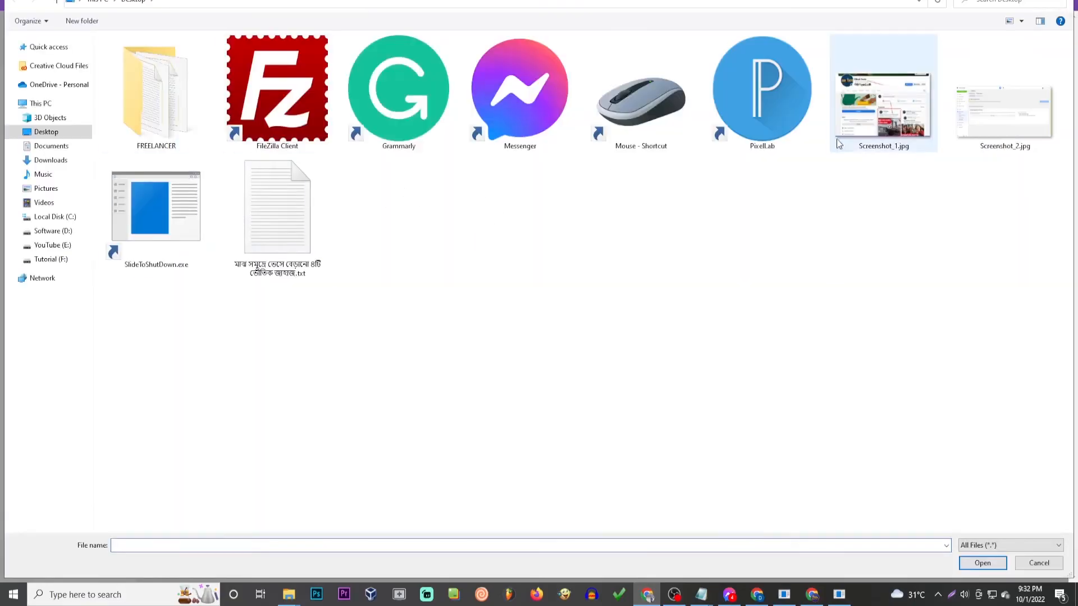
pyautogui.doubleClick(970, 121)
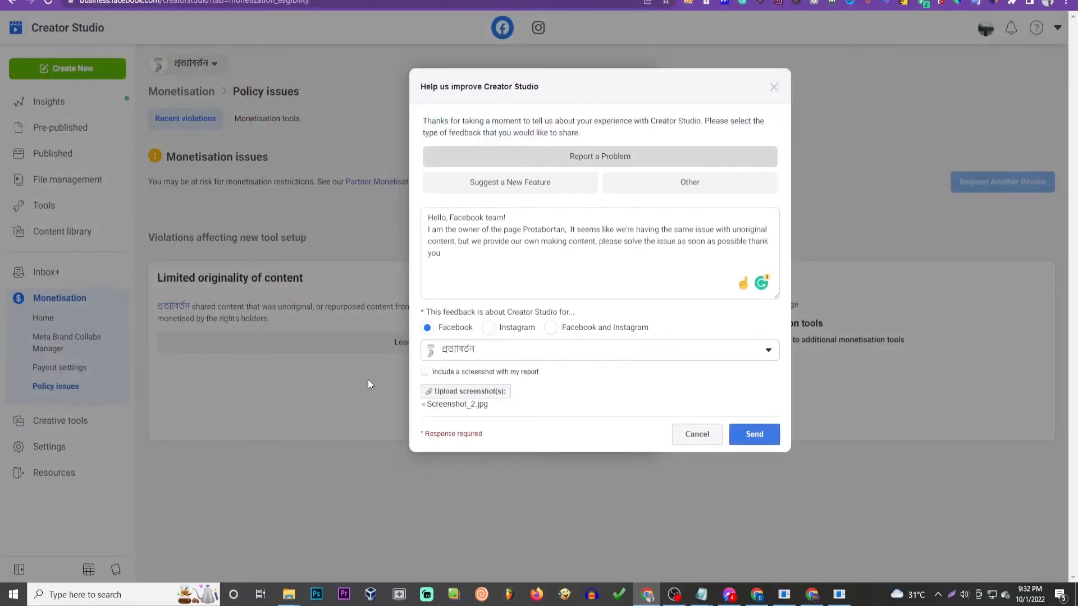
pyautogui.click(635, 368)
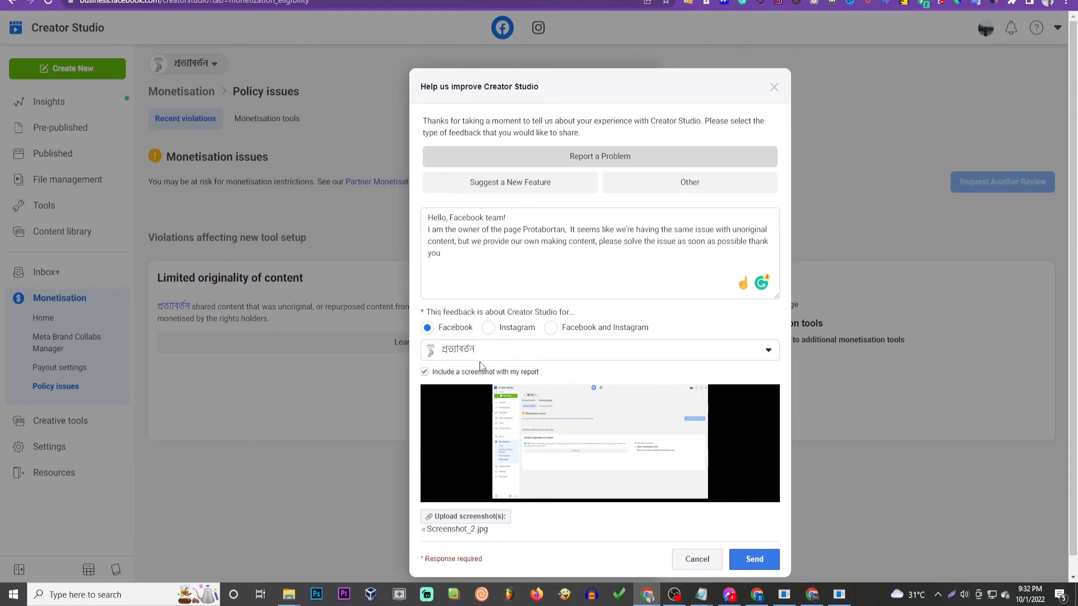
pyautogui.tripleClick(474, 531)
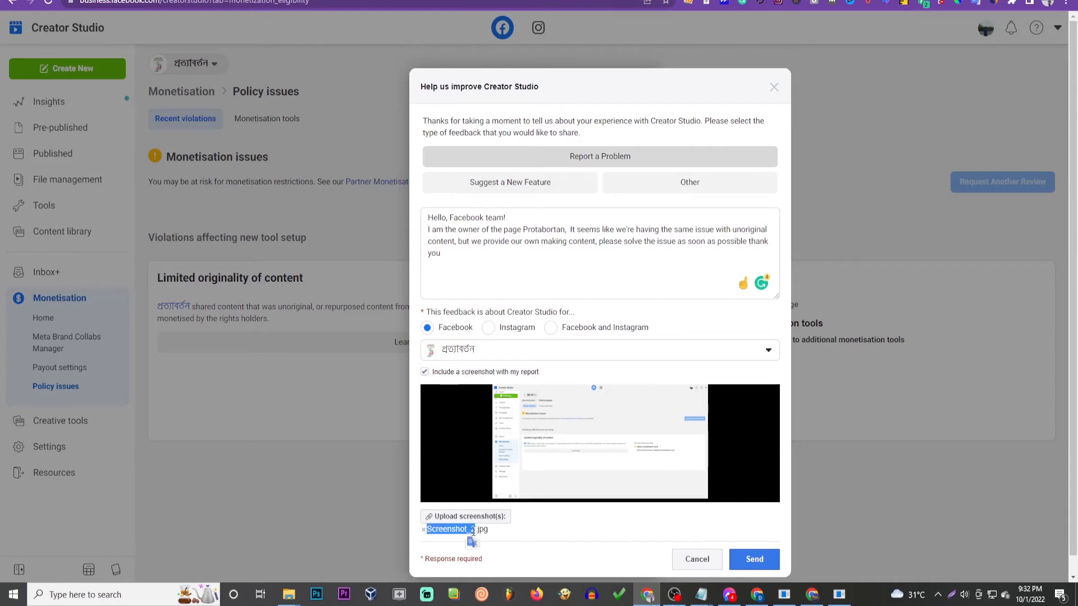
pyautogui.click(520, 529)
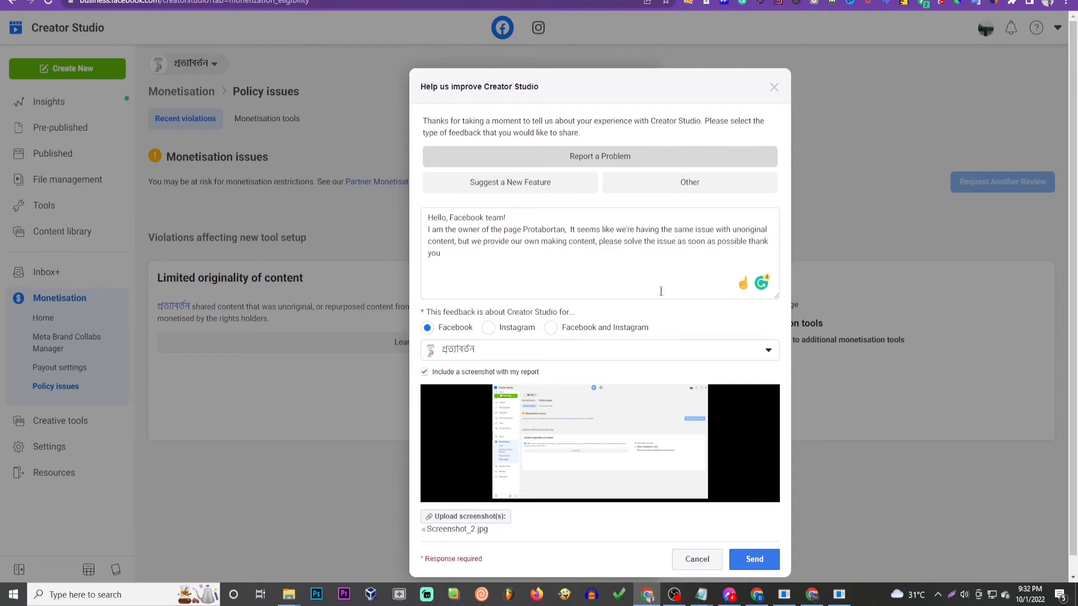
# End the problem description with a full stop and send the feedback report, dismissing the closing message
pyautogui.click(539, 254)
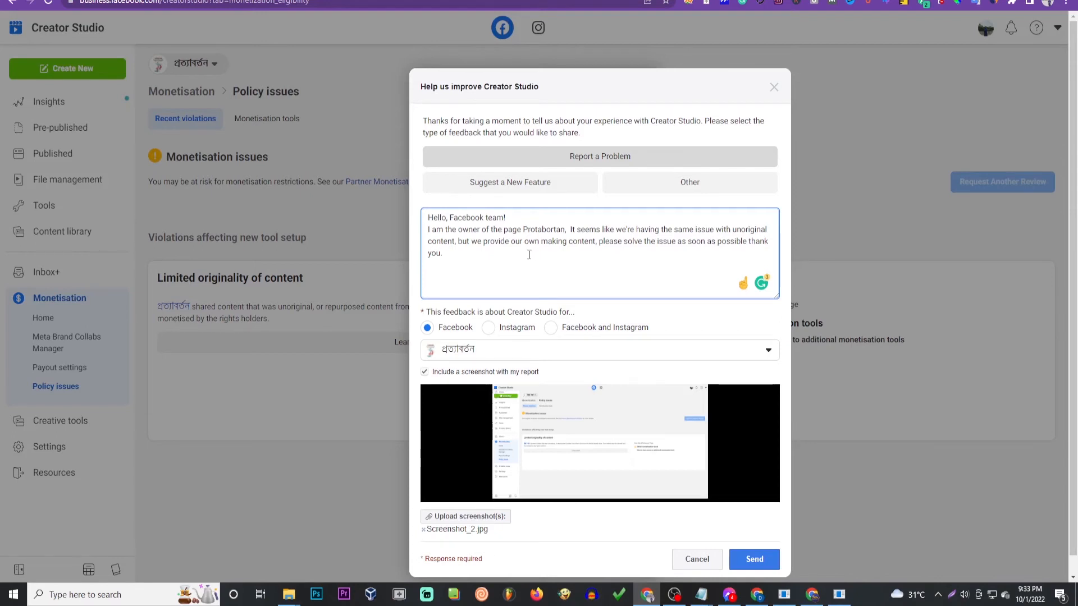
pyautogui.click(755, 561)
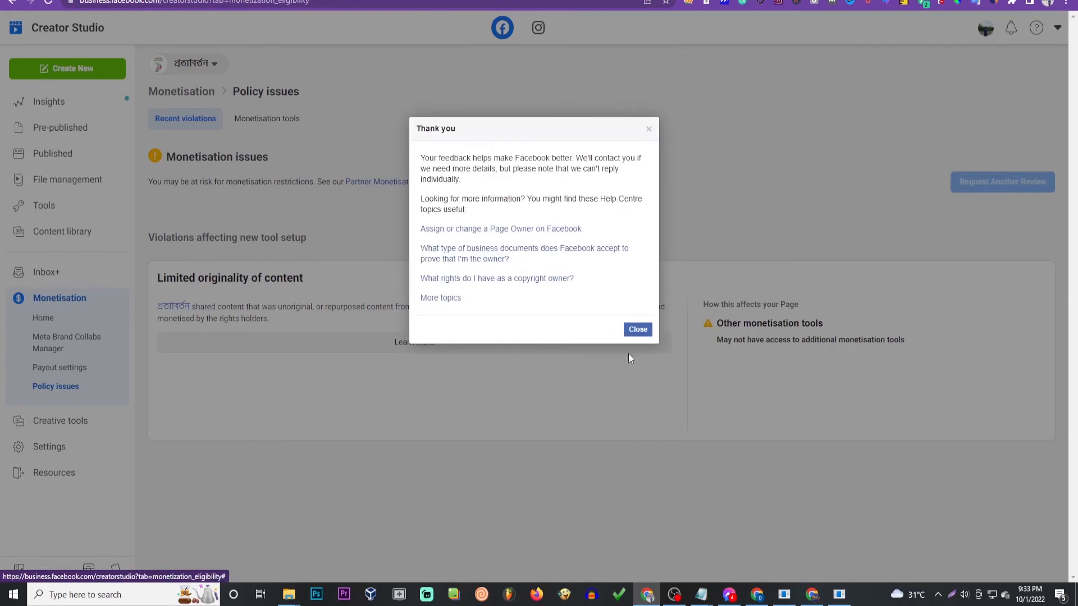
pyautogui.click(644, 333)
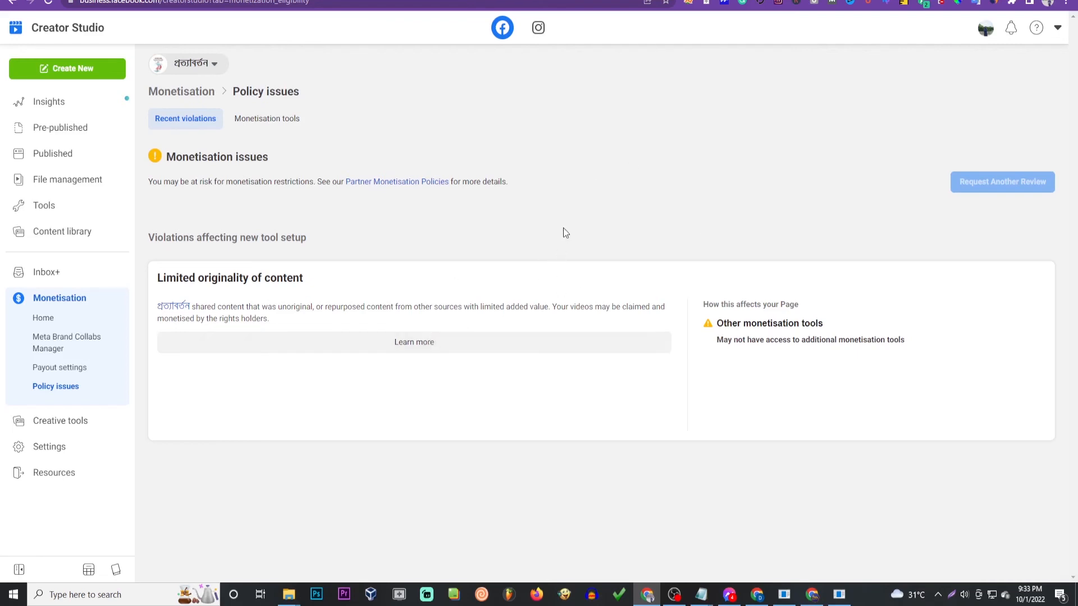
# Request a review of the limited originality of content violation, acknowledging that Facebook's definition has been read and understood
pyautogui.click(443, 342)
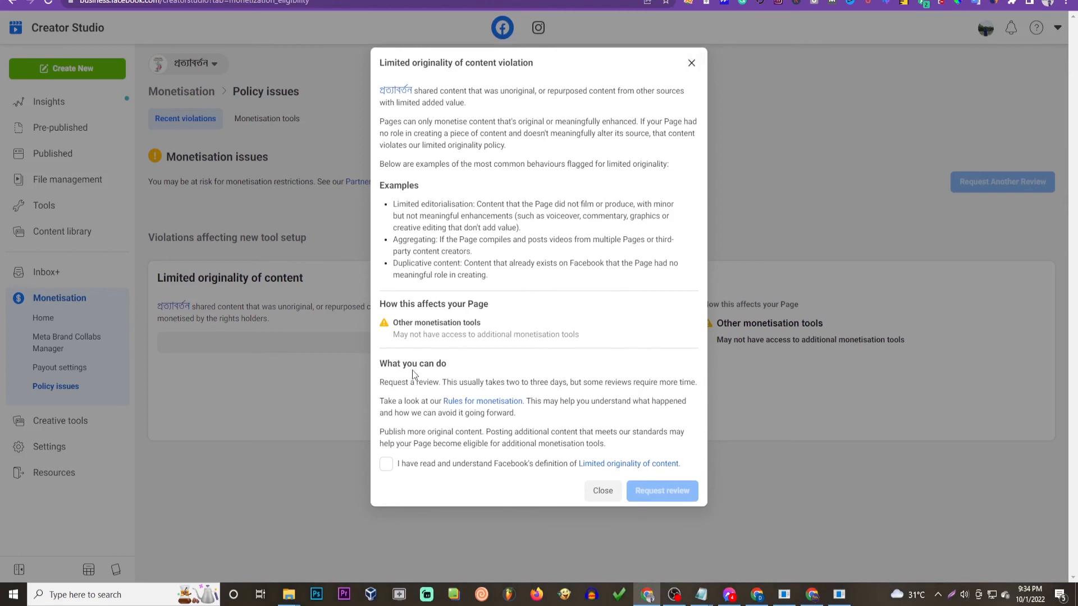
pyautogui.click(386, 463)
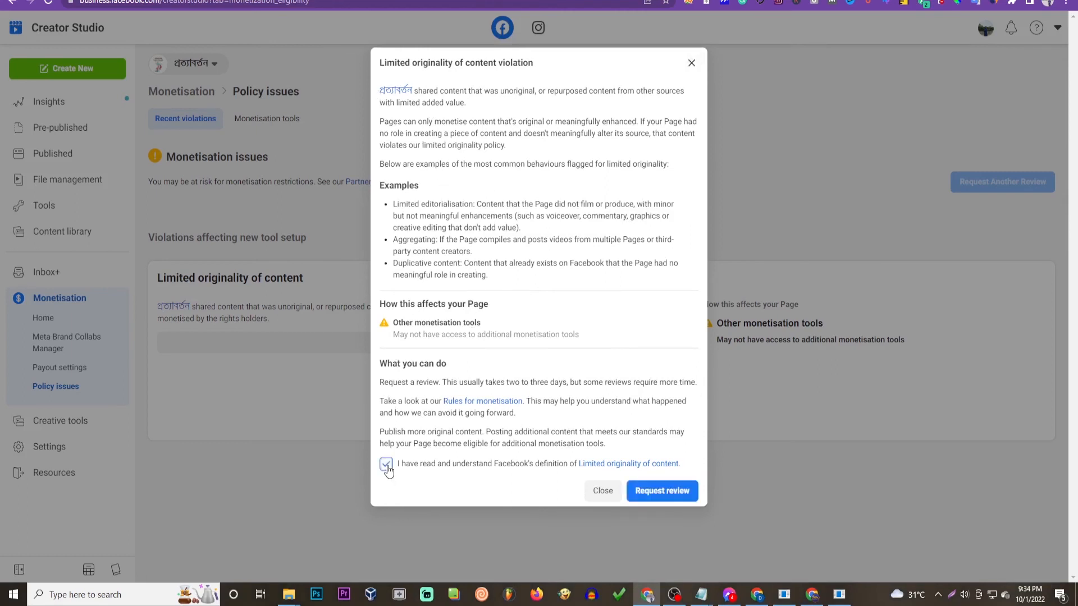
pyautogui.click(651, 492)
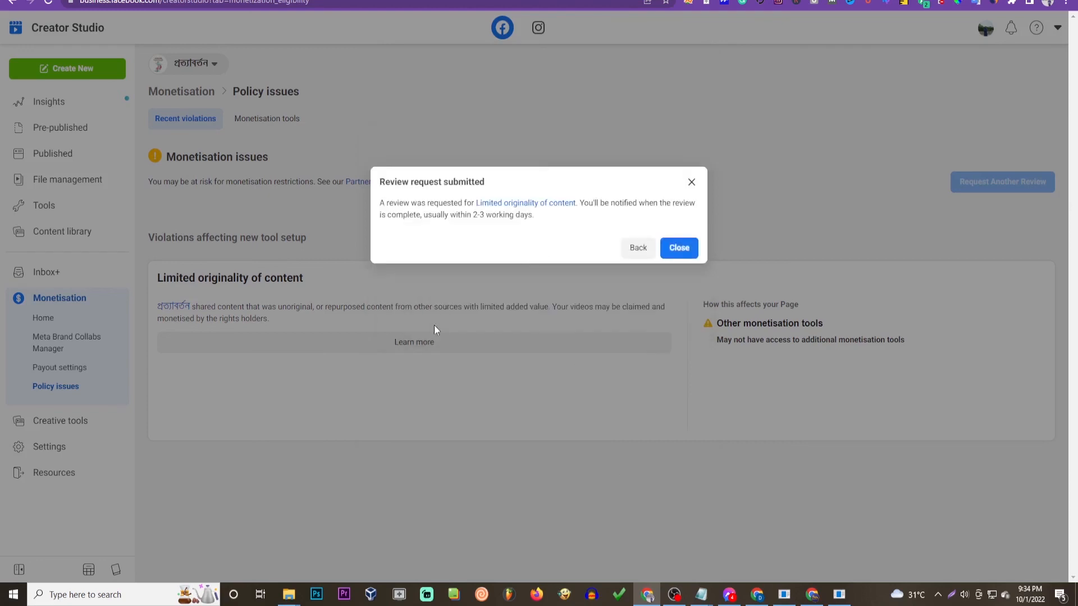
pyautogui.click(680, 245)
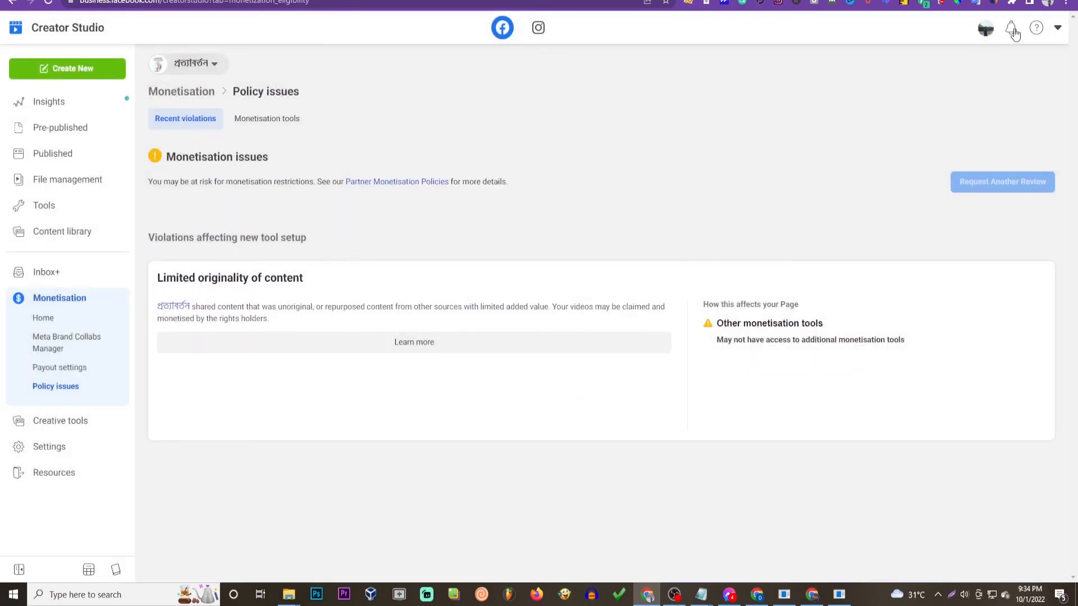
pyautogui.click(1036, 28)
pyautogui.click(1036, 28)
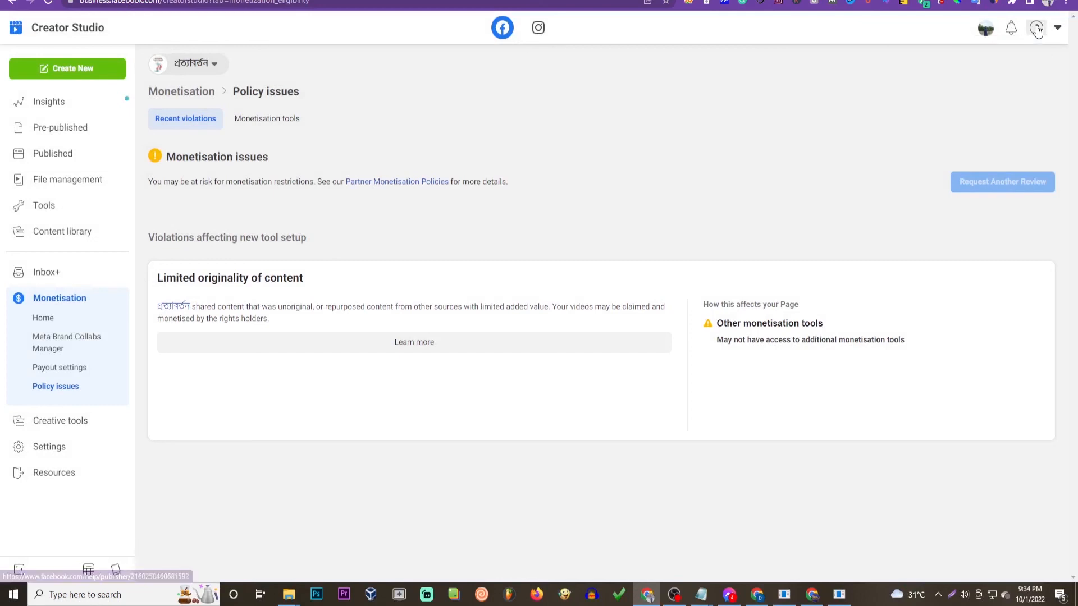